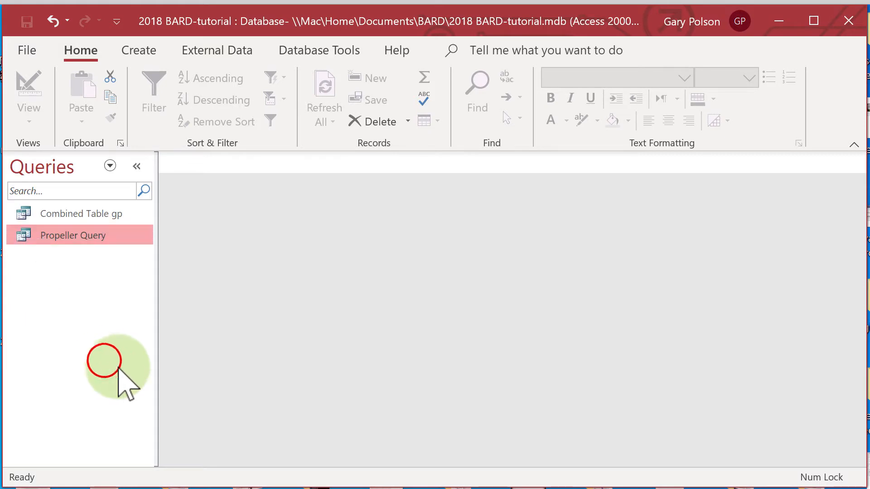
Step: Duplicate the Combined Table gp query under the name "Malibu Accidents query"
left_click(95, 210)
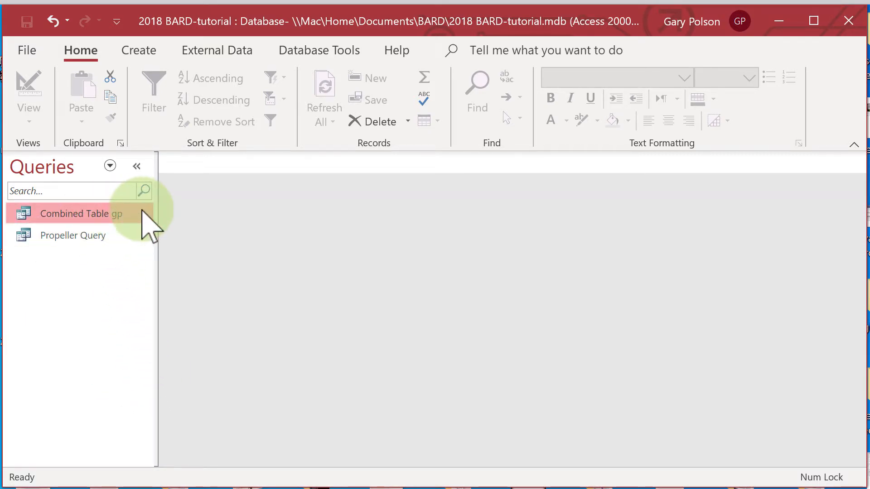
right_click(142, 211)
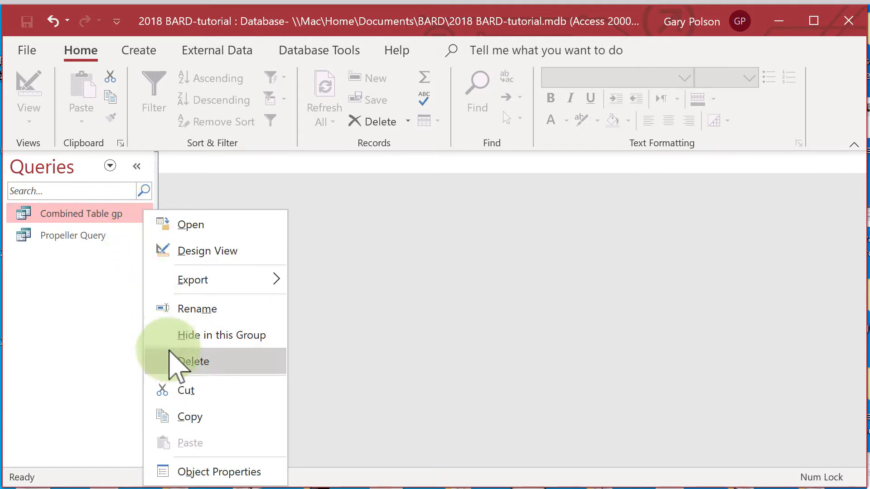
left_click(228, 412)
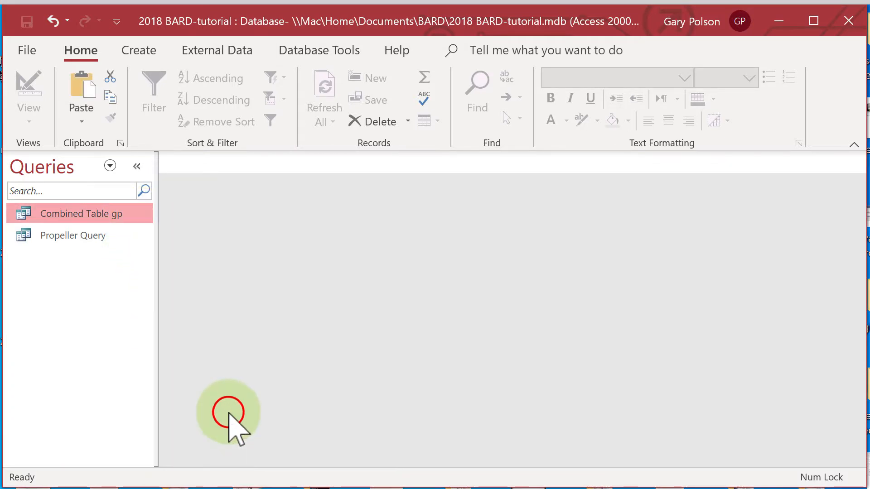
right_click(135, 210)
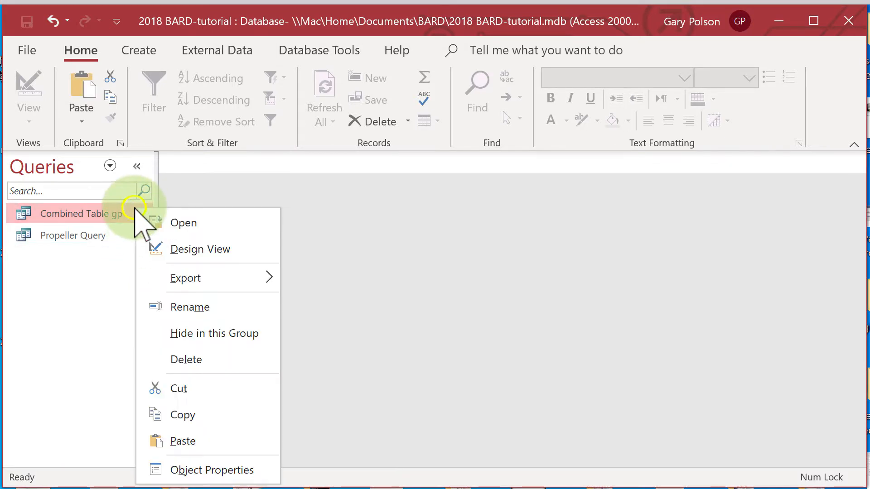
left_click(186, 442)
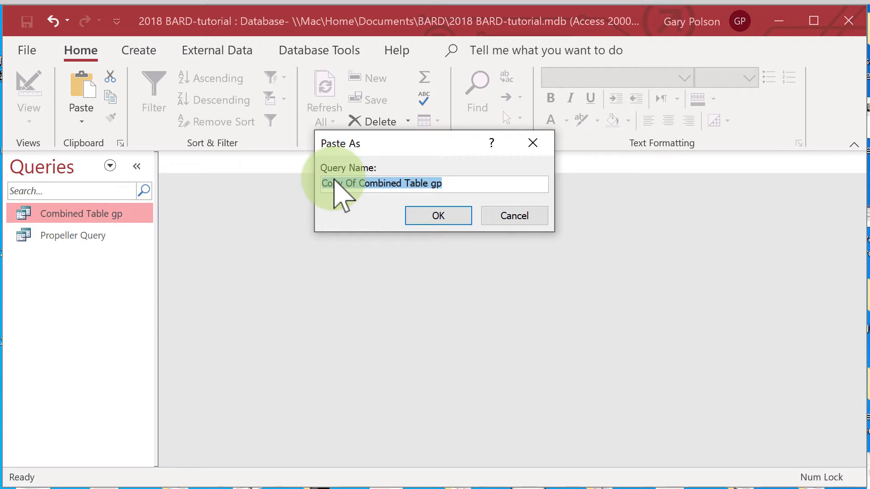
type("Malibu Accident")
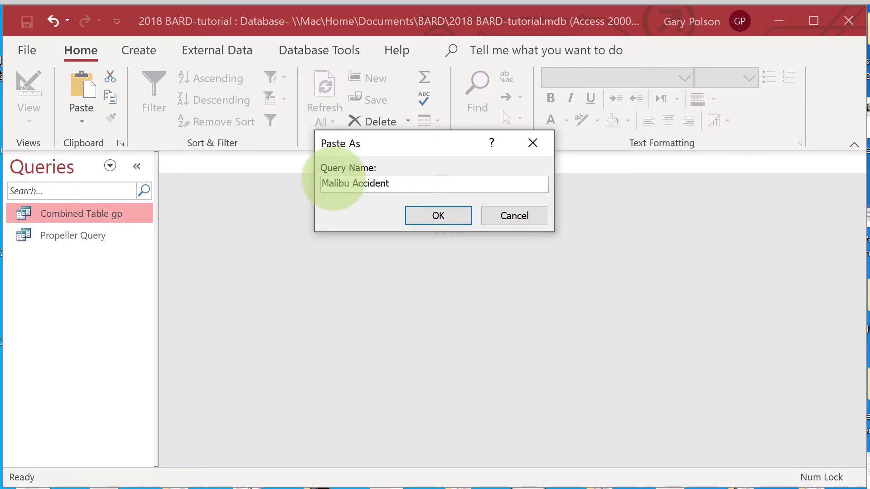
type("s query")
left_click(442, 214)
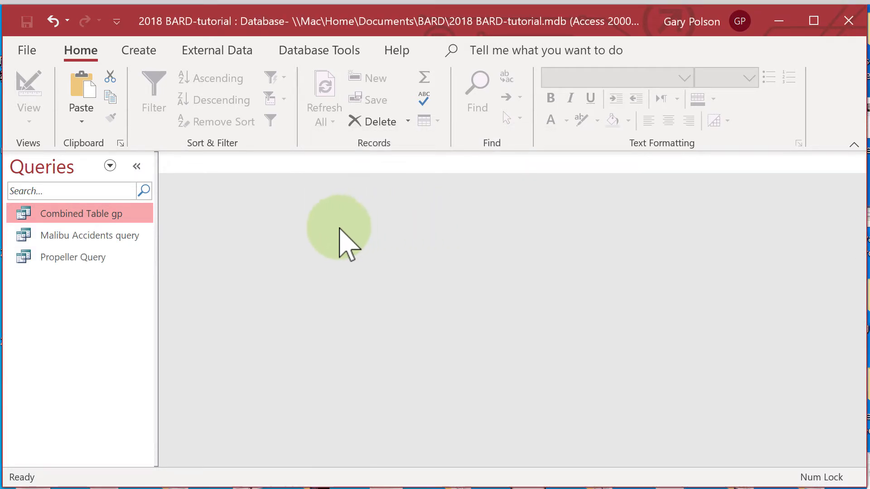
Step: Open the Malibu Accidents query in Design View and enlarge the design grid to show its criteria rows
double_click(125, 235)
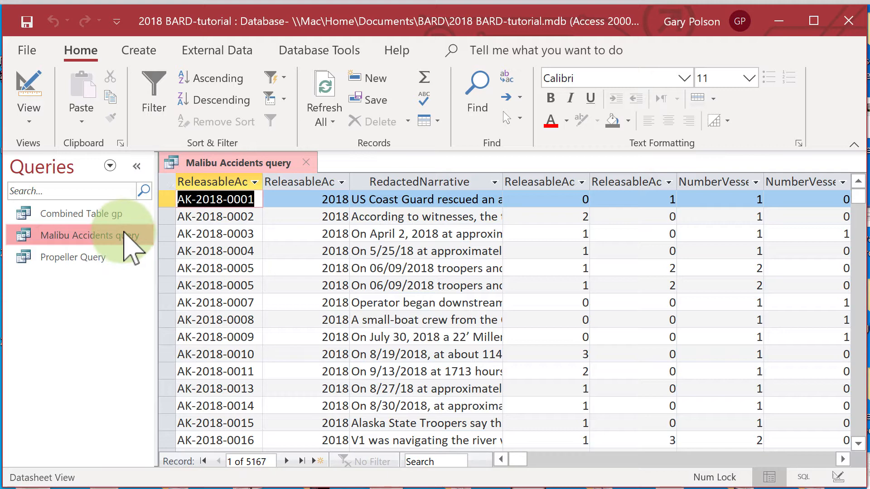
left_click(30, 122)
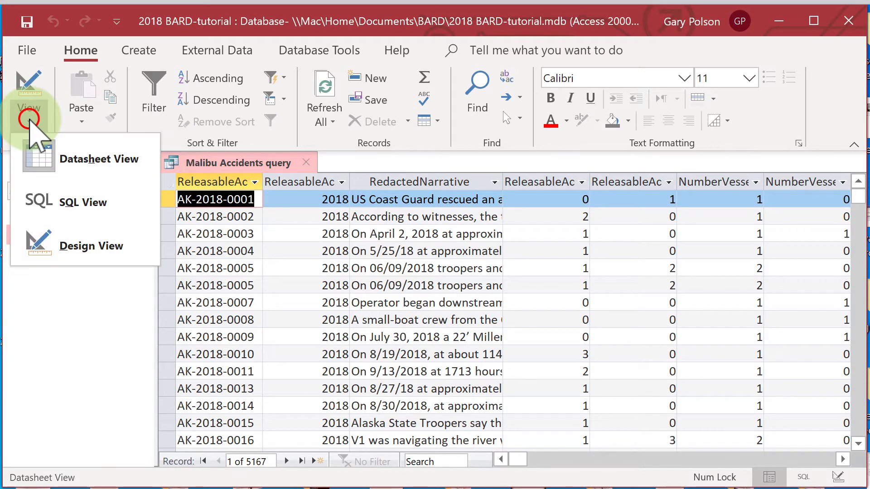
left_click(140, 243)
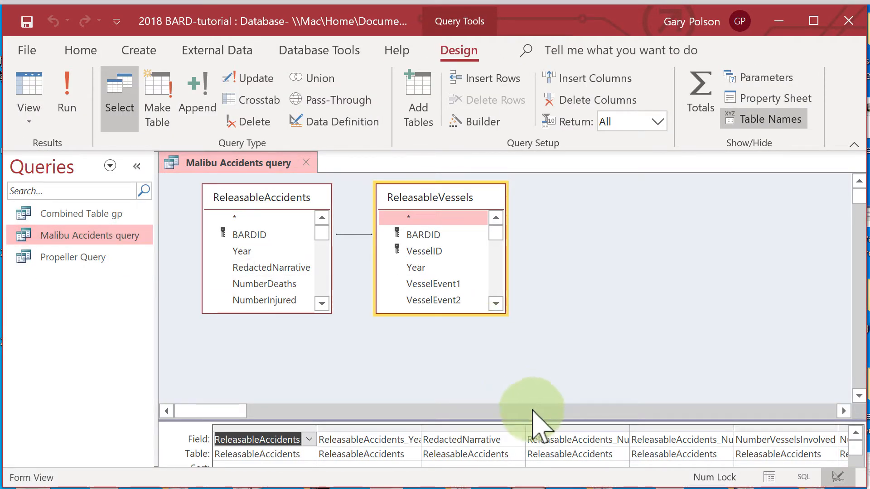
left_click_drag(549, 419, 544, 330)
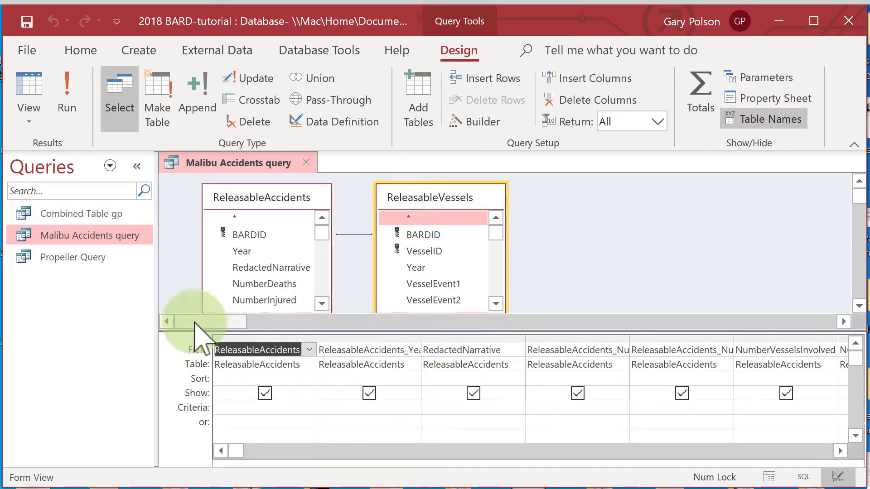
Step: Set the Manufacturer field's criterion to ="malibu" and run the query
left_click(235, 450)
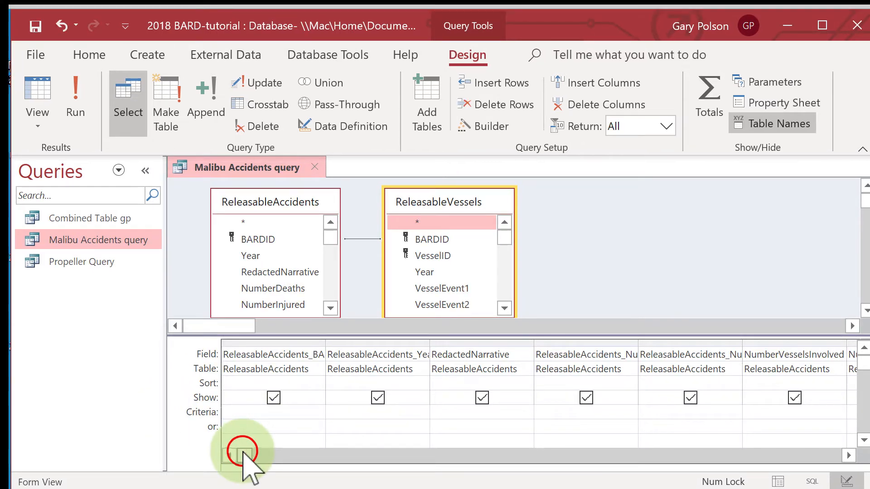
left_click_drag(245, 452, 693, 462)
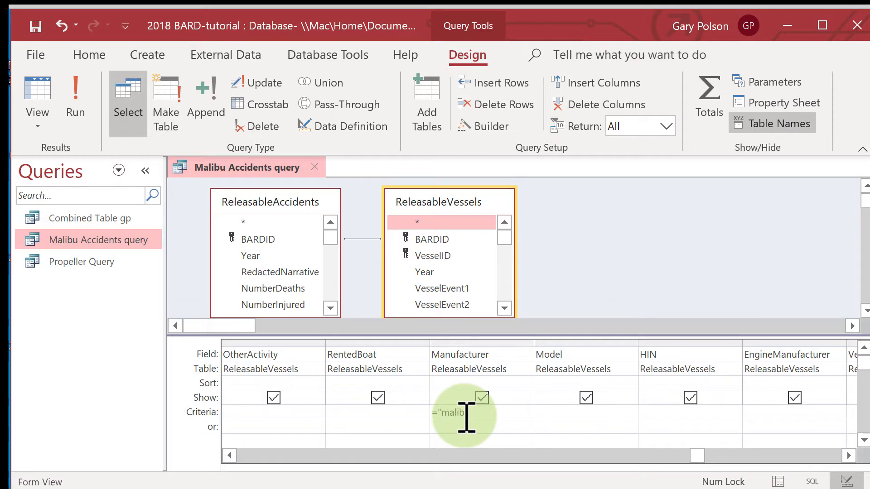
scroll(467, 418, "left", 1)
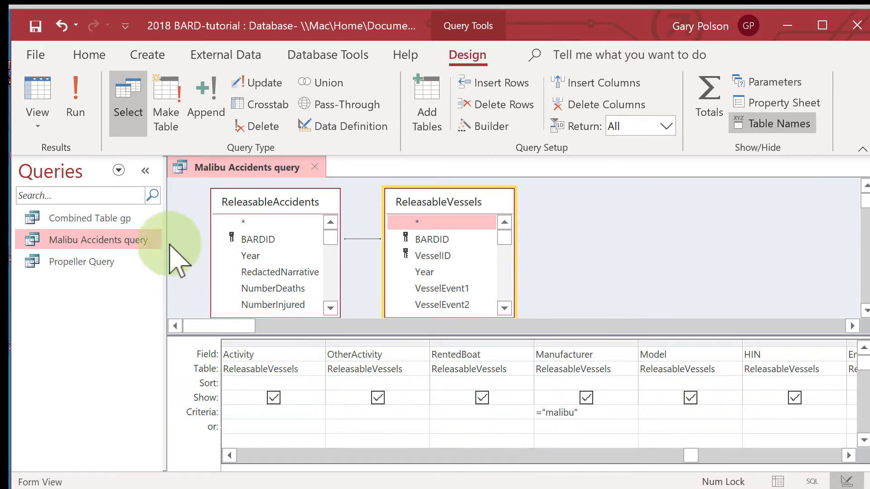
left_click(76, 91)
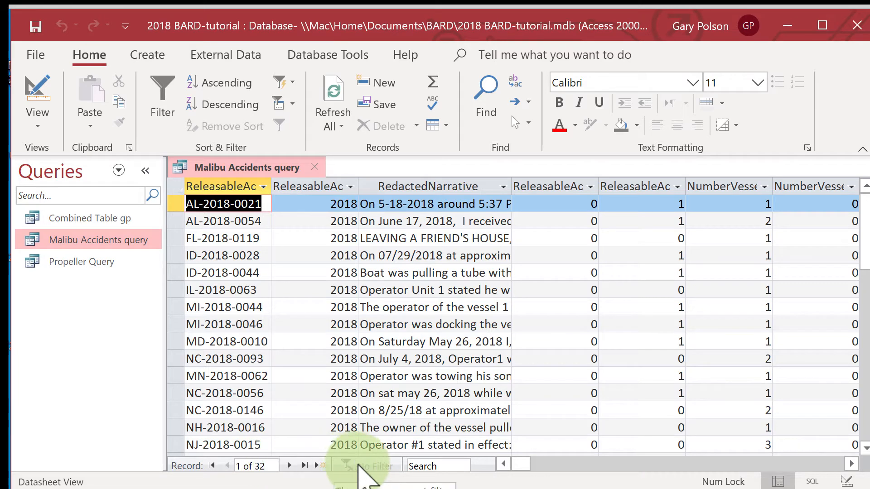
Step: Examine the Manufacturer, Model and HIN columns of the query results down to the last record
left_click_drag(519, 462, 759, 476)
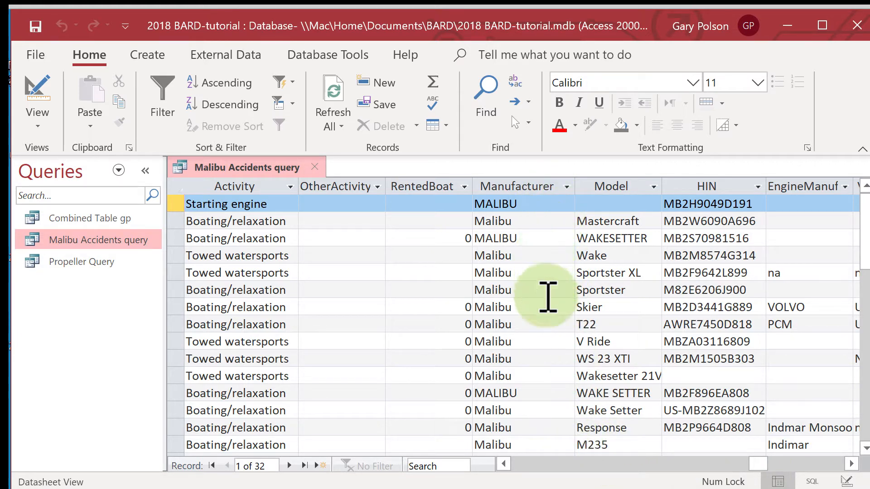
left_click(550, 444)
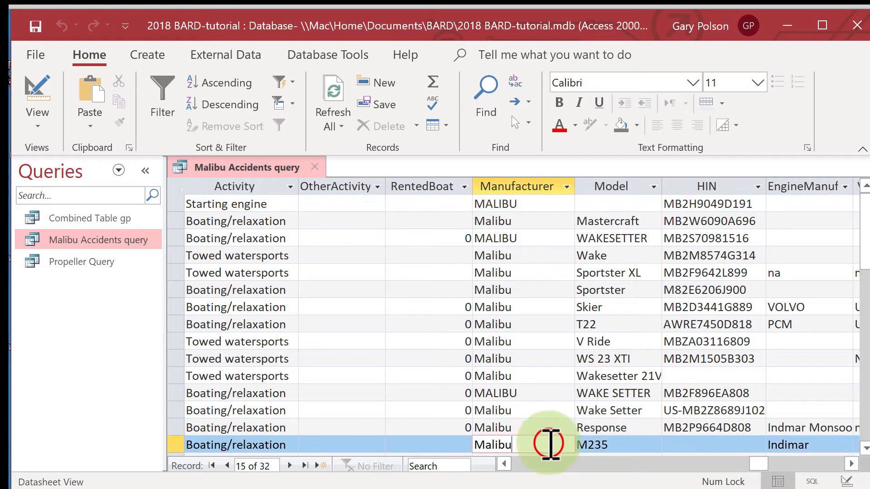
key("Down")
key("Down")
key("Down")
key("Down")
key("Down")
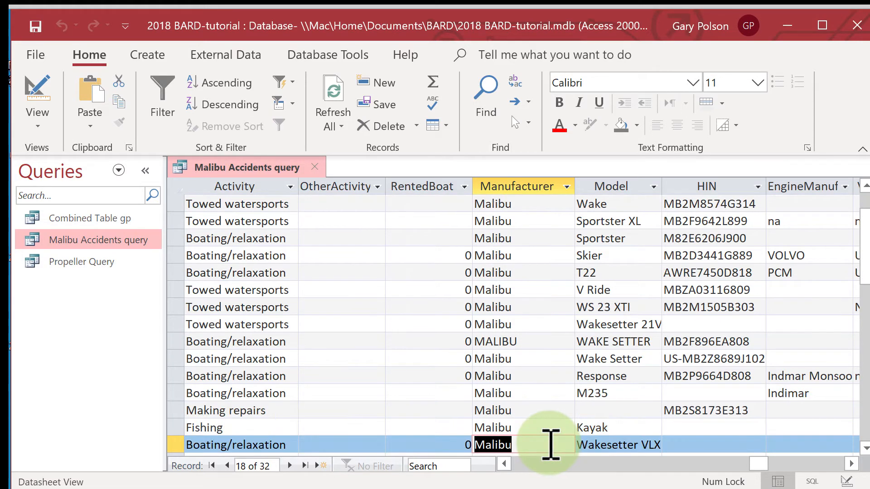
key("Down")
key("Down")
key("Down")
key("Down")
key("Down")
key("Down")
key("Down")
key("Down")
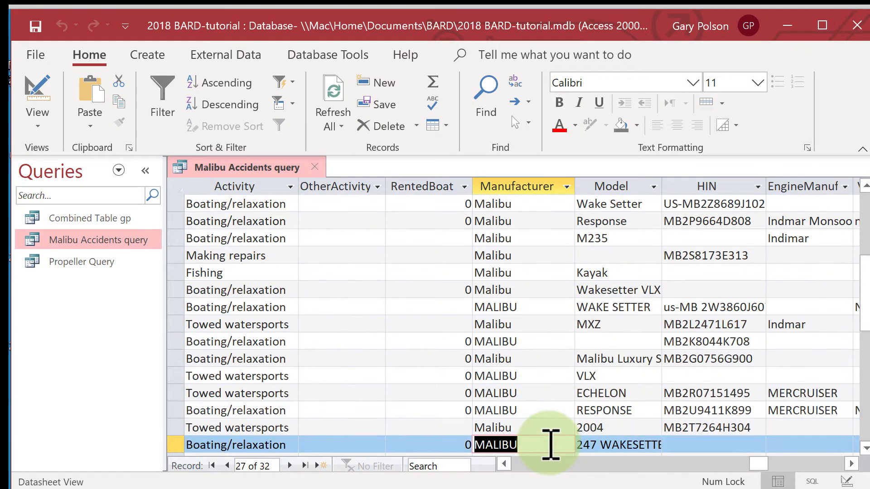
key("Down")
key("Down")
key("Down")
key("Down")
key("Down")
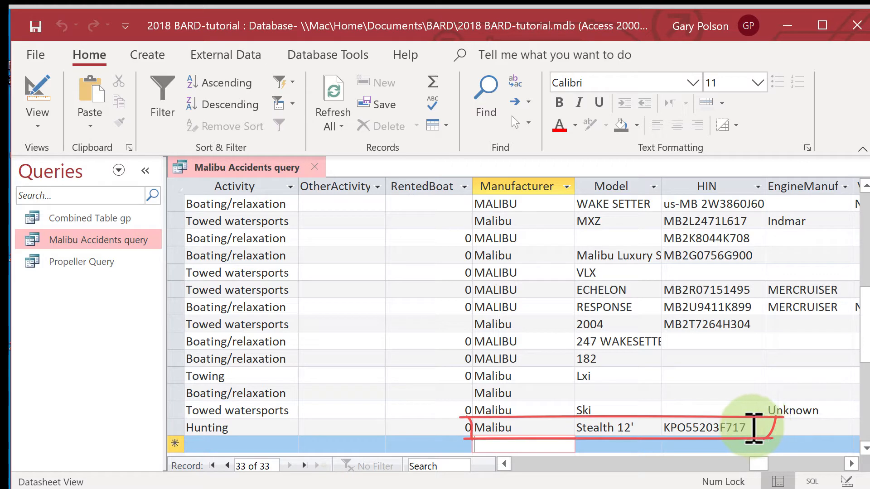
left_click(538, 449)
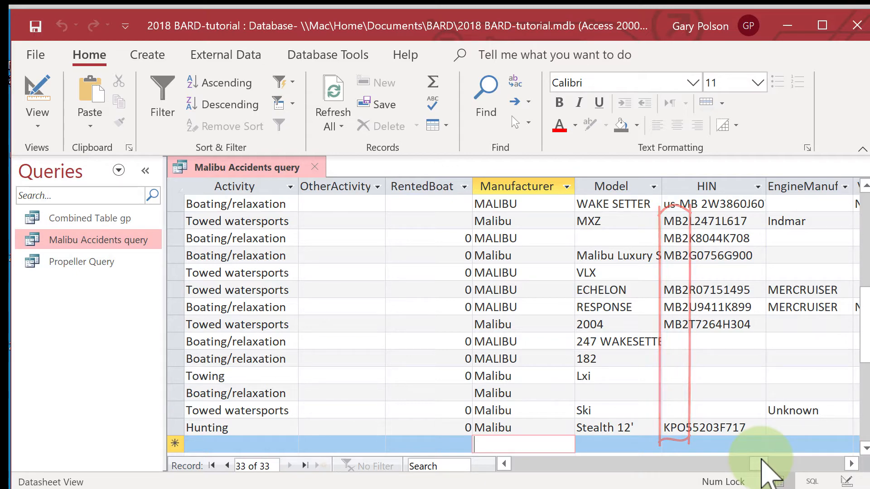
Step: Widen the RedactedNarrative column to show more of each accident's narrative
left_click_drag(786, 462, 511, 462)
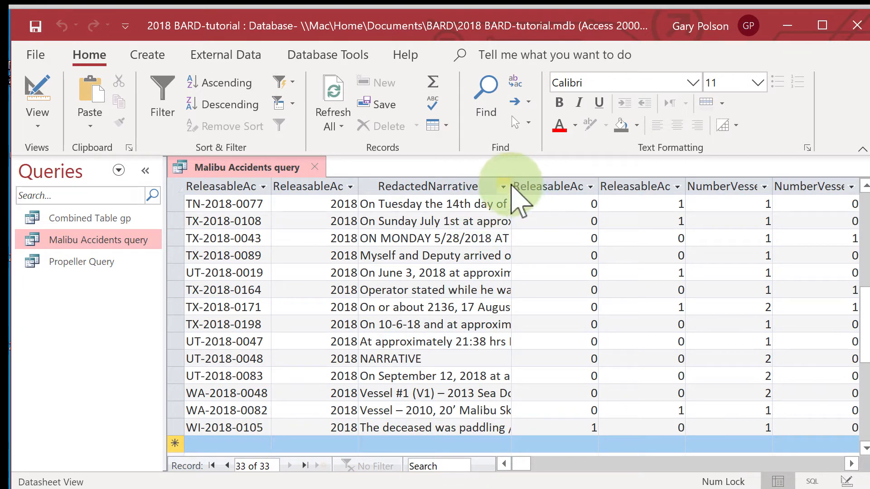
mouse_move(511, 178)
left_mouse_down()
mouse_move(637, 194)
mouse_move(759, 193)
left_mouse_up()
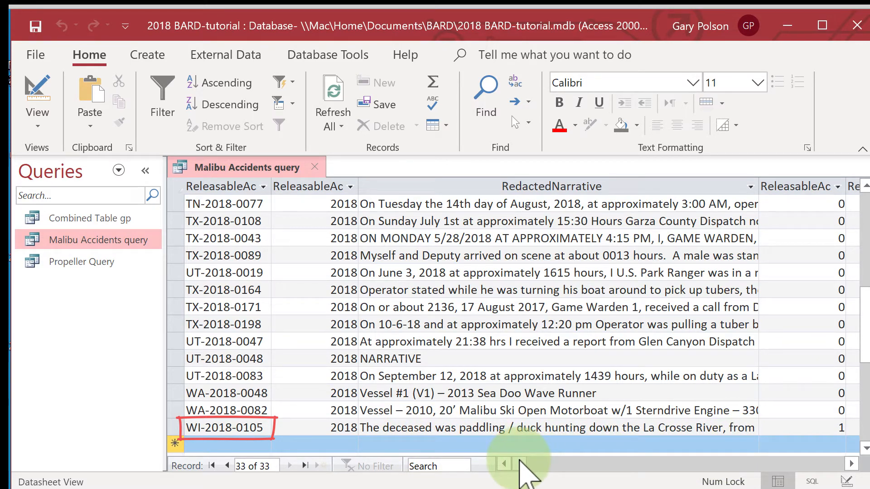
Step: Review the models, HINs, engine manufacturers and horsepower across the Malibu records for boats that may not belong
left_click_drag(519, 461, 760, 468)
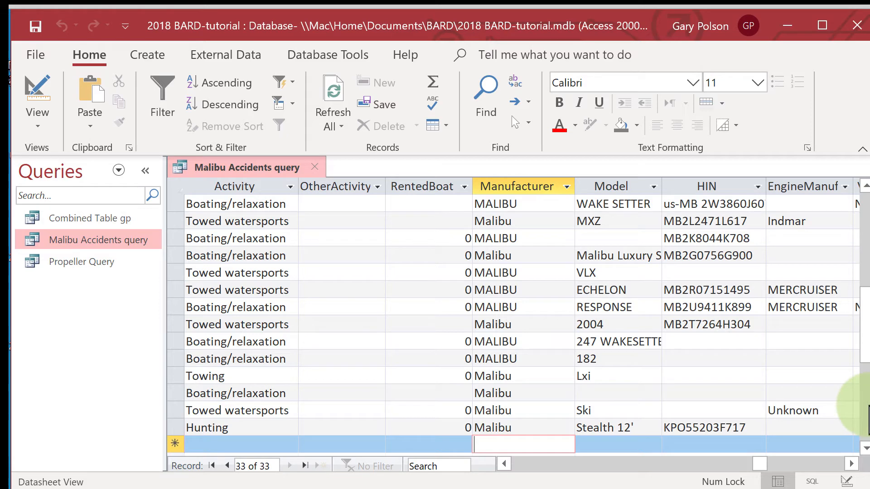
left_click_drag(860, 380, 865, 218)
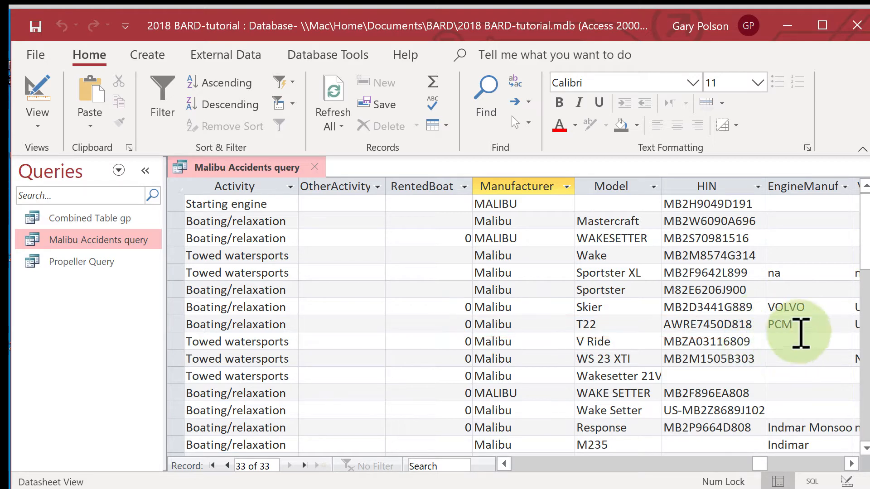
left_click(865, 317)
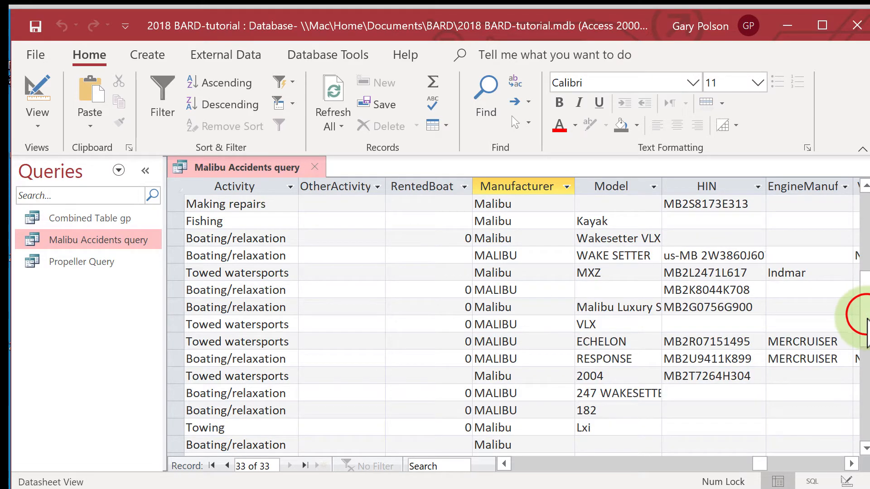
left_click_drag(865, 336, 865, 355)
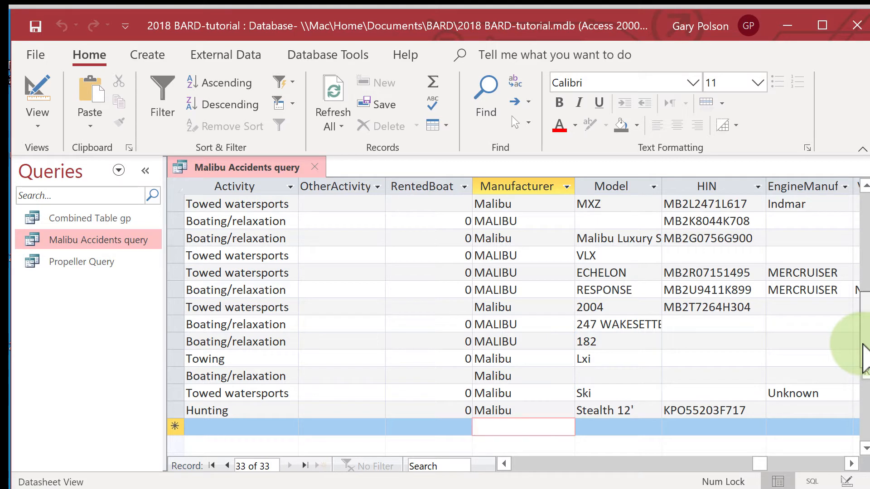
left_click_drag(862, 342, 865, 304)
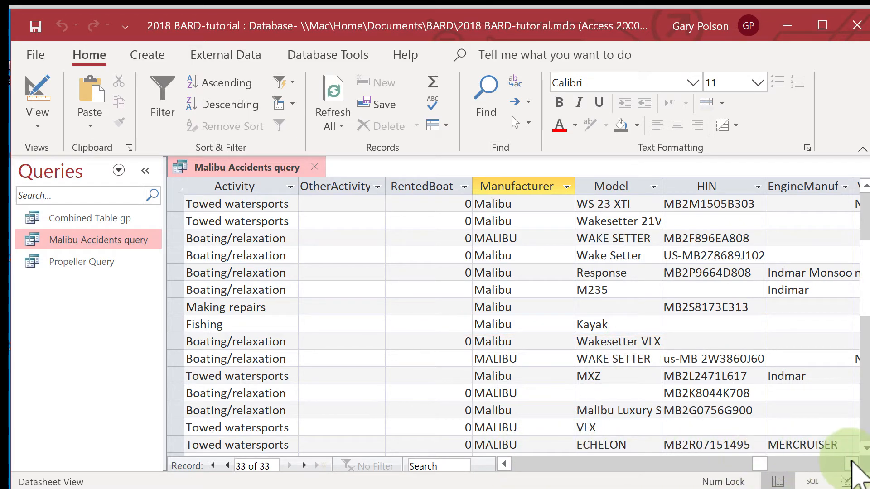
left_click(866, 449)
left_click(865, 448)
left_click(865, 449)
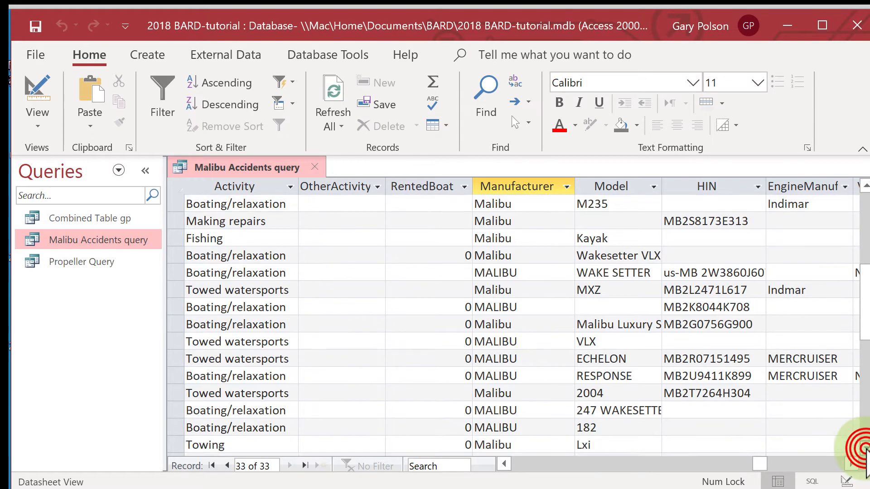
left_click(865, 448)
left_click(865, 448)
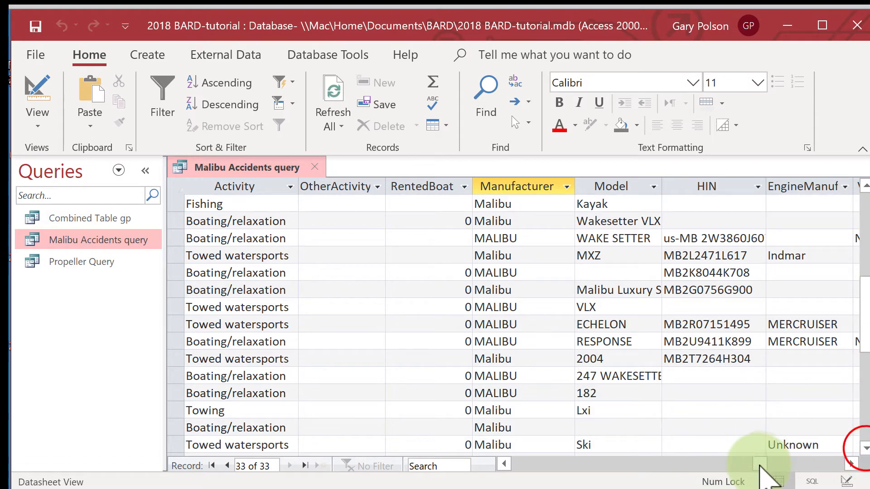
left_click_drag(760, 463, 775, 466)
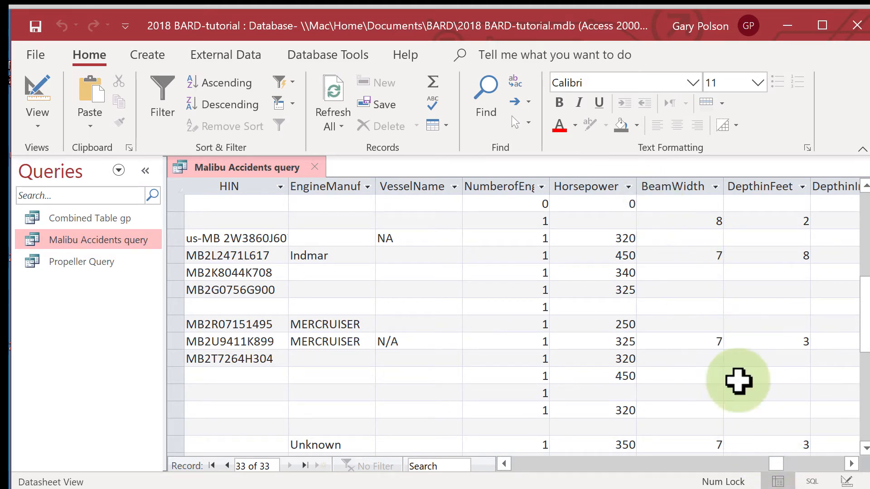
Step: Check the kayak record's narrative, vessel type and engine type, and review the Model and HIN values of the first records
left_click_drag(775, 463, 498, 460)
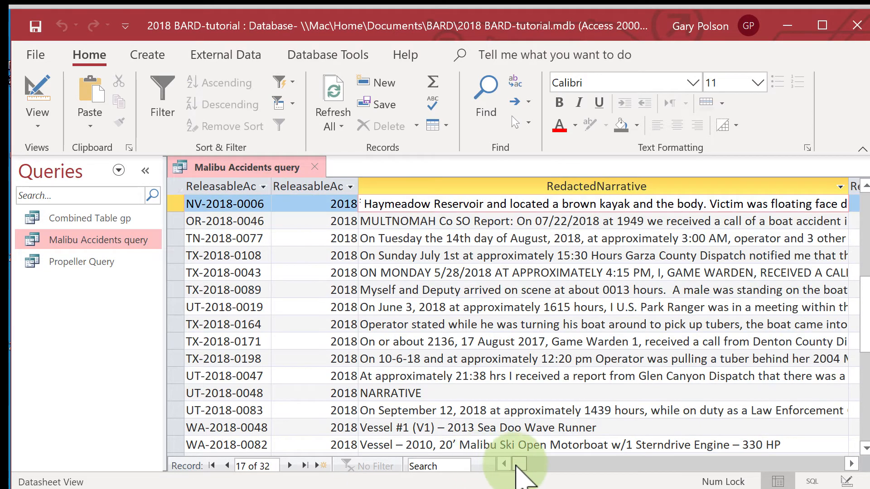
left_click_drag(517, 464, 720, 483)
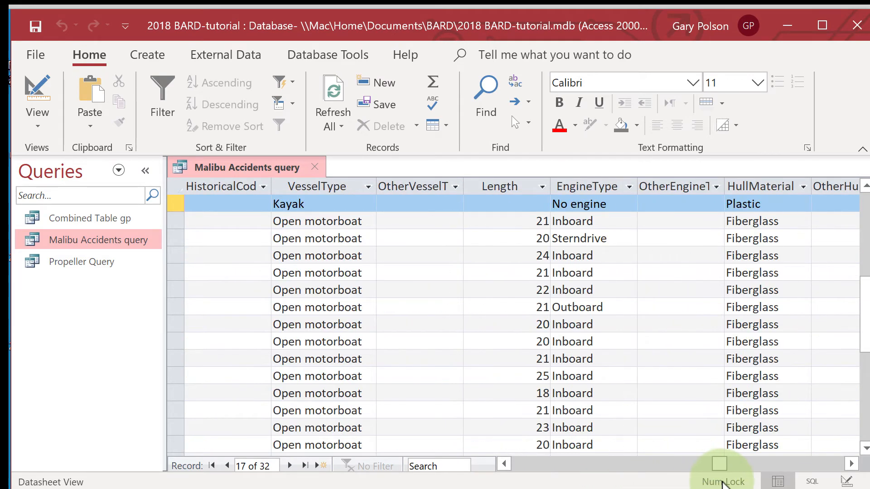
left_click_drag(722, 484, 761, 486)
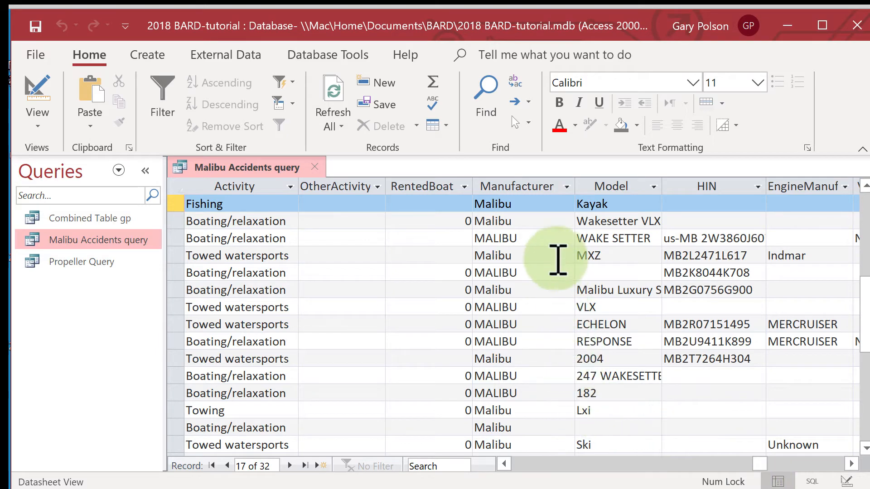
left_click_drag(866, 324, 861, 217)
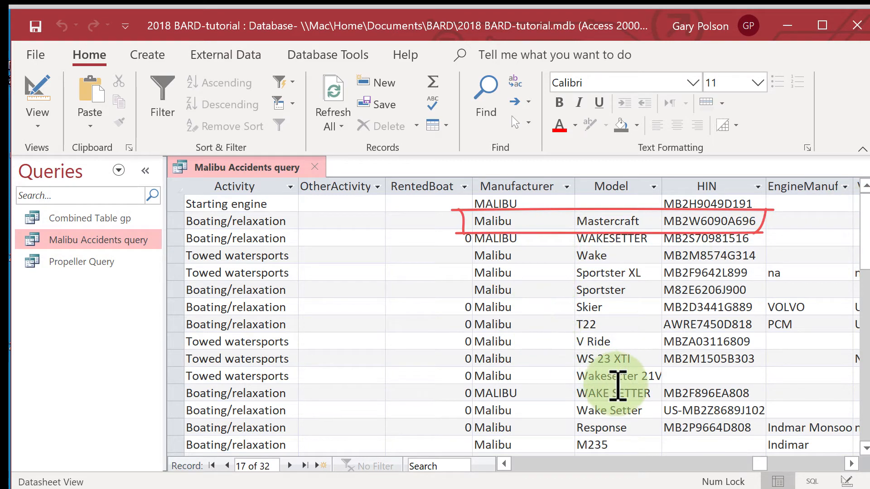
Step: Finish exporting the Malibu Accidents query to an Excel spreadsheet without saving the export steps
left_click(865, 248)
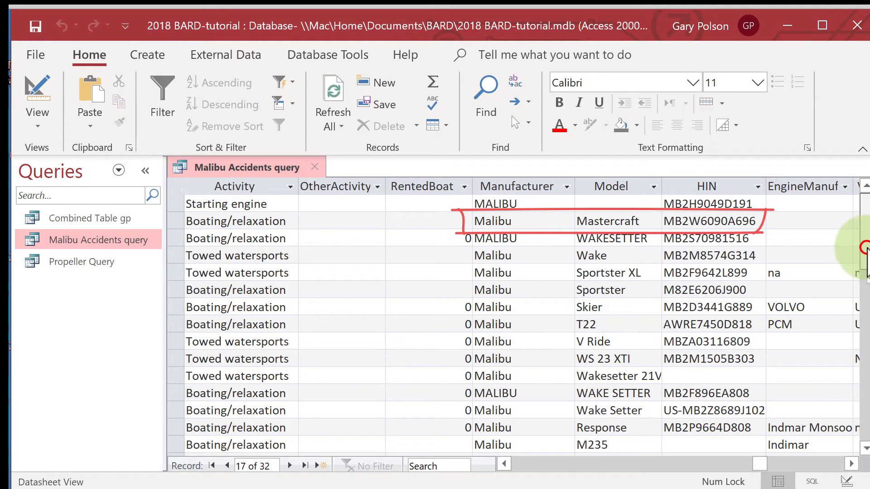
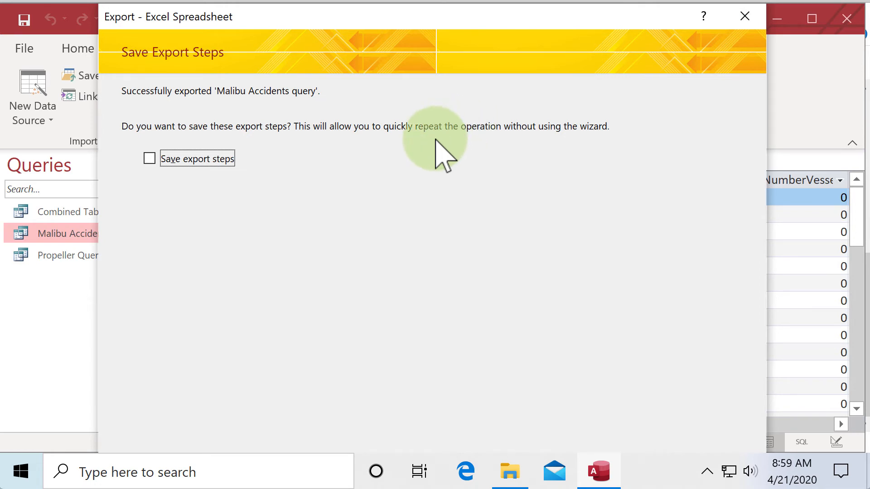
left_click(745, 18)
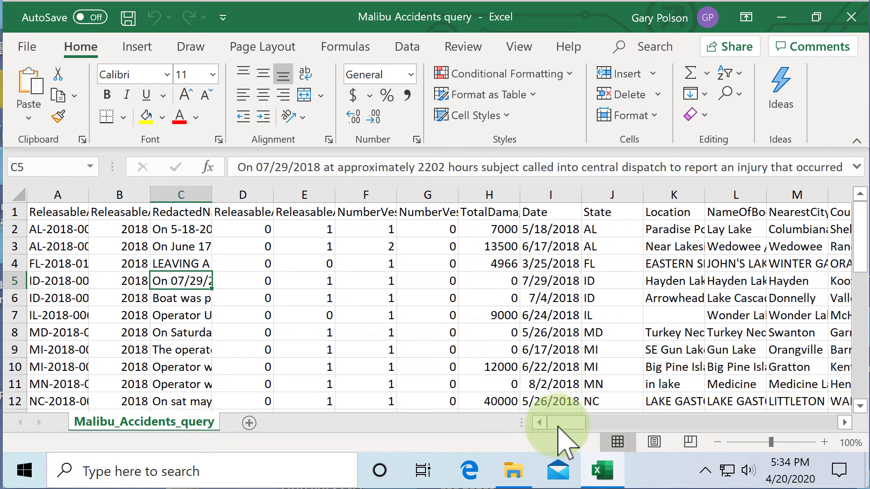
Step: Look over the columns and rows of the exported Malibu Accidents query workbook in Excel
left_click_drag(558, 423, 766, 458)
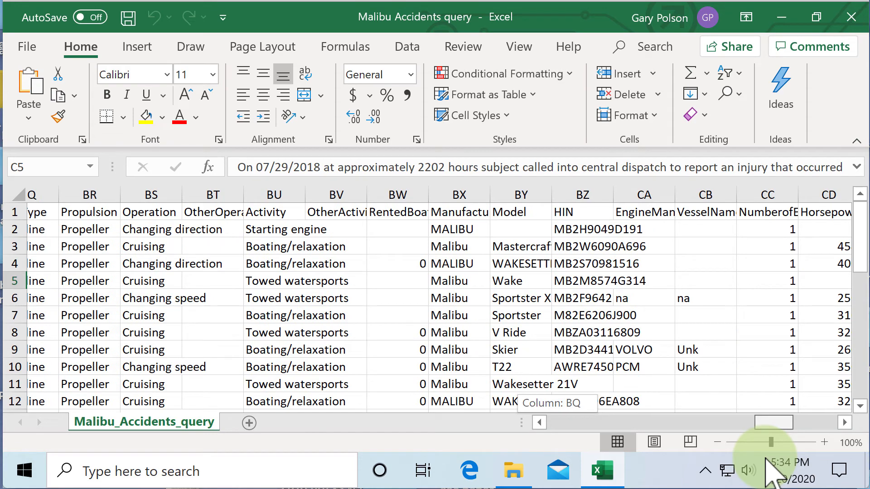
left_click_drag(765, 458, 184, 401)
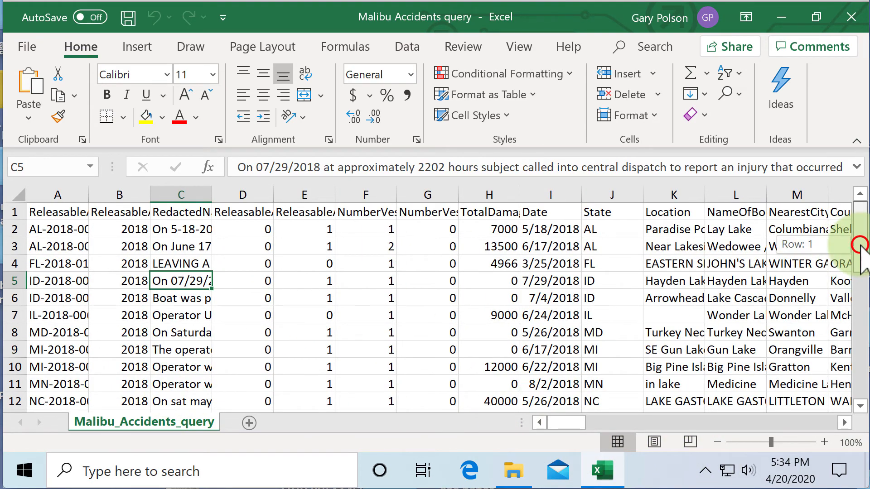
left_click_drag(859, 245, 841, 381)
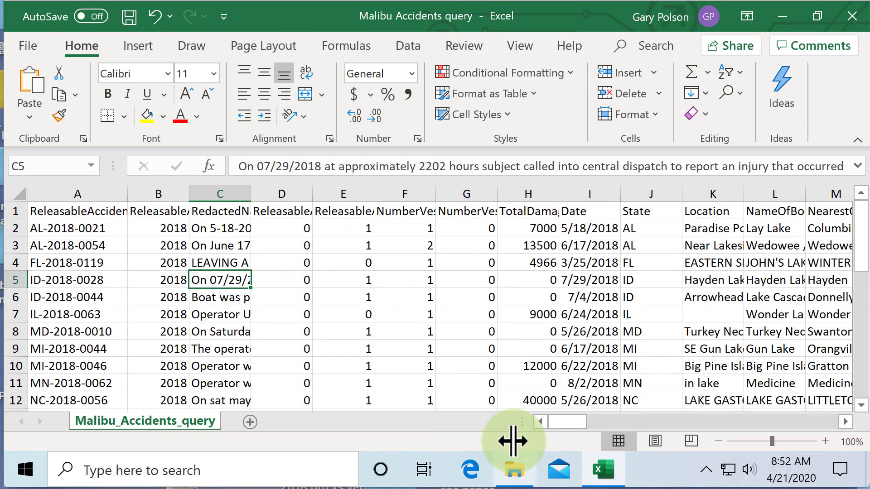
left_click_drag(564, 419, 769, 421)
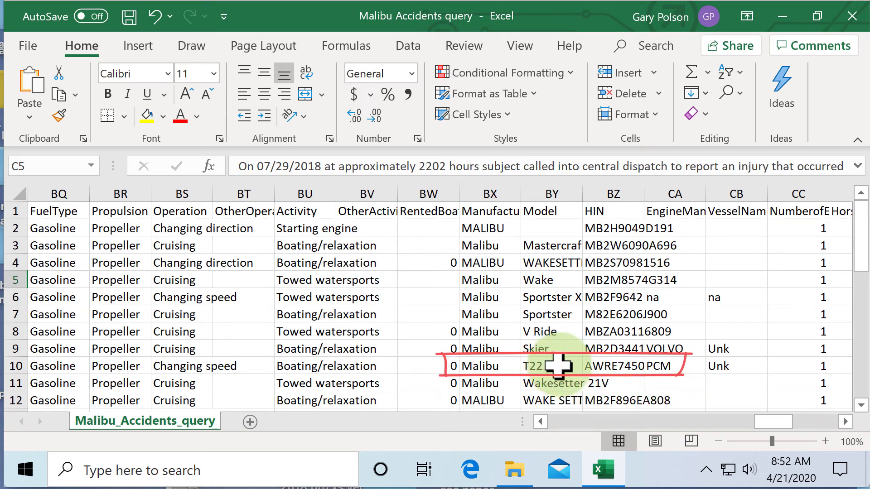
left_click(558, 365)
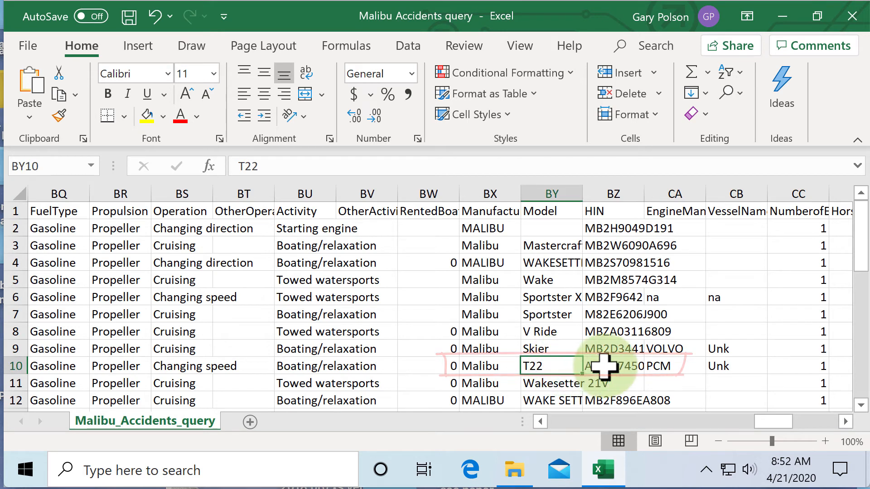
left_click(604, 366)
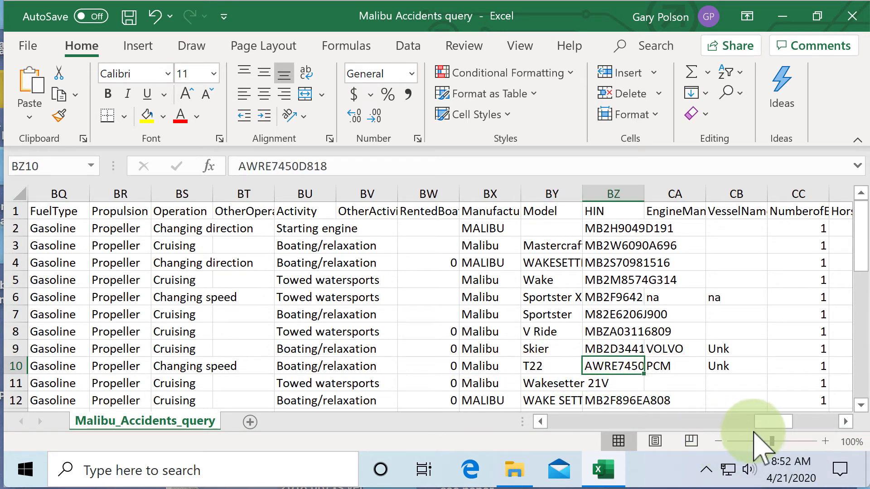
left_click(861, 404)
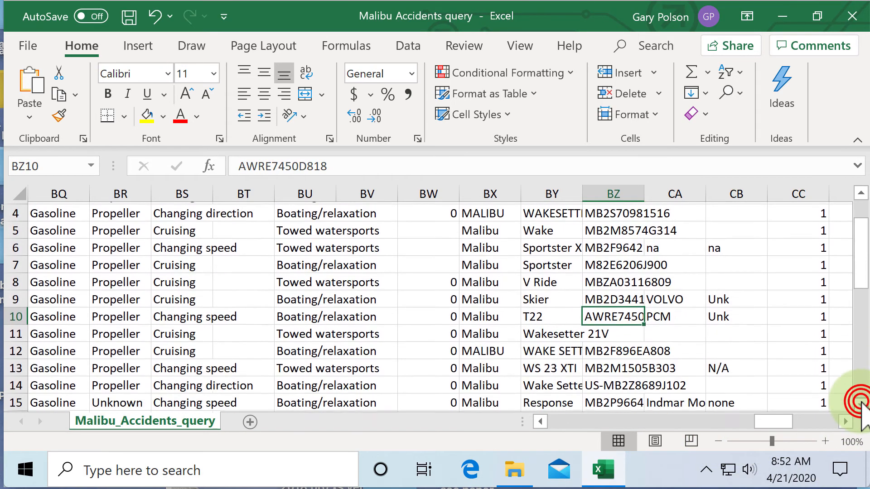
left_click(861, 404)
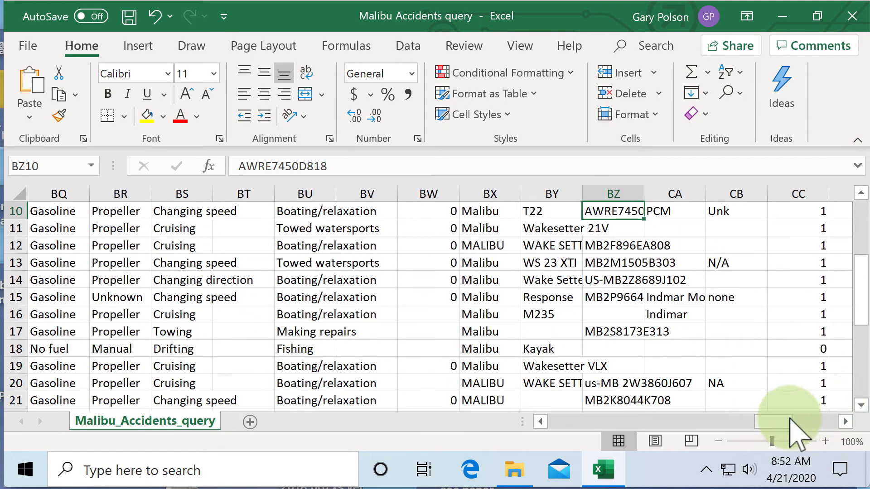
left_click_drag(775, 421, 542, 424)
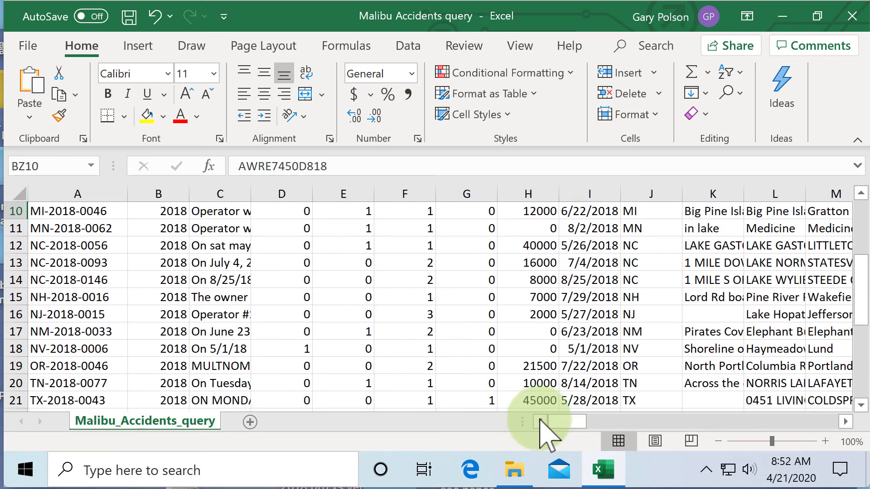
left_click(9, 211)
right_click(10, 211)
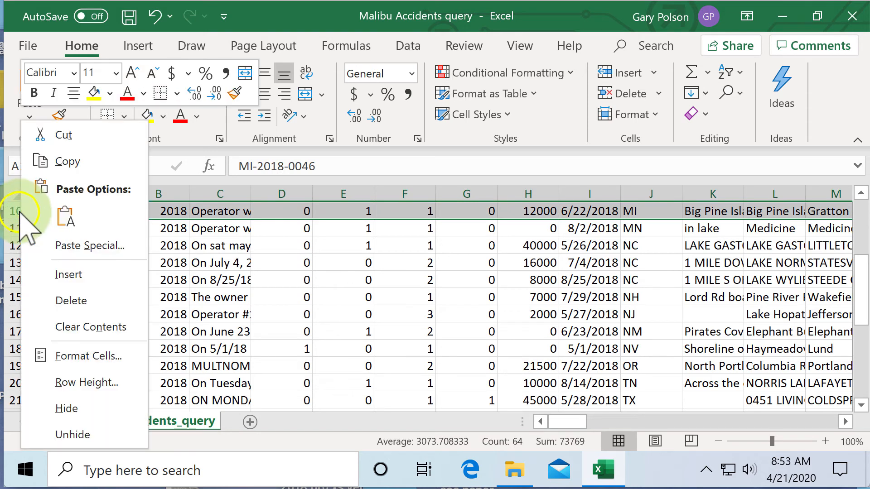
left_click(83, 292)
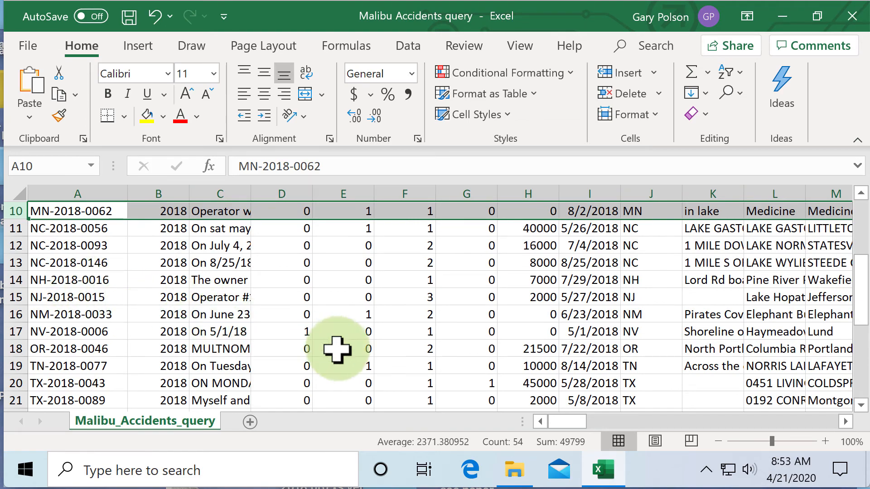
Step: Find the Malibu record whose model is Kayak and delete its entire row 17, accident NV-2018-0006
left_click(571, 420)
mouse_move(570, 420)
left_mouse_down()
mouse_move(799, 423)
mouse_move(779, 422)
left_mouse_up()
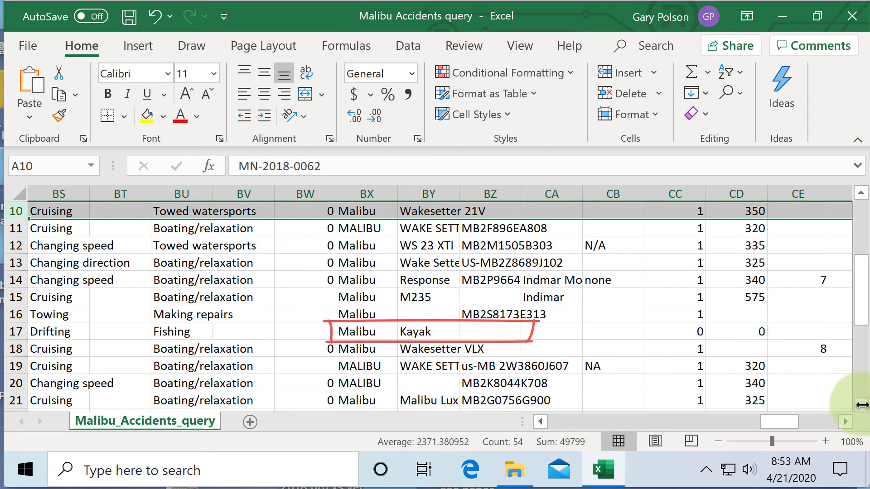
left_click(860, 405)
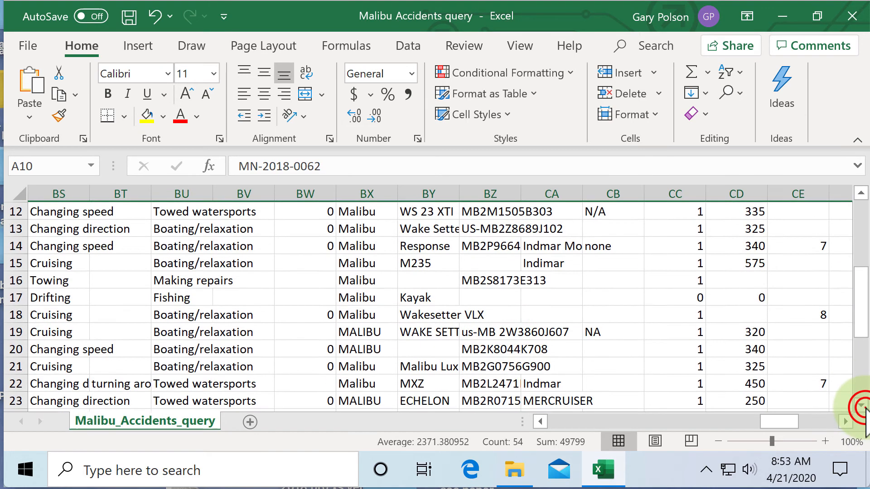
left_click(865, 408)
left_click(865, 407)
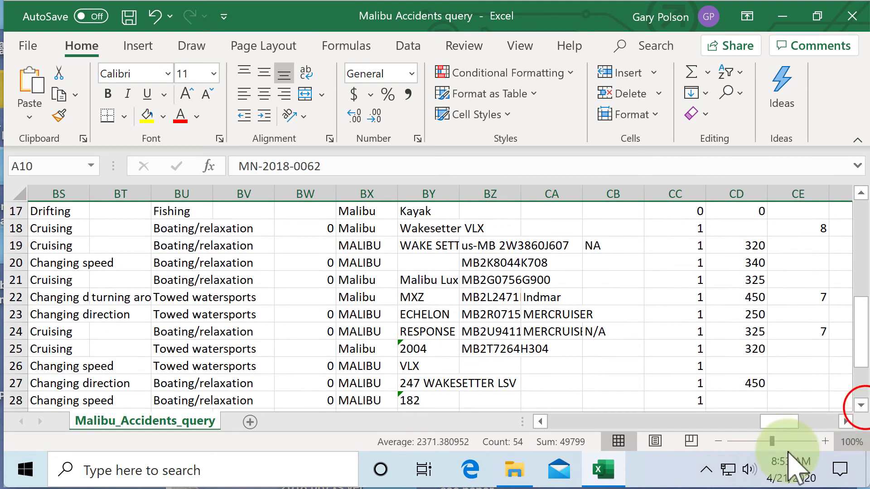
left_click_drag(779, 422, 535, 416)
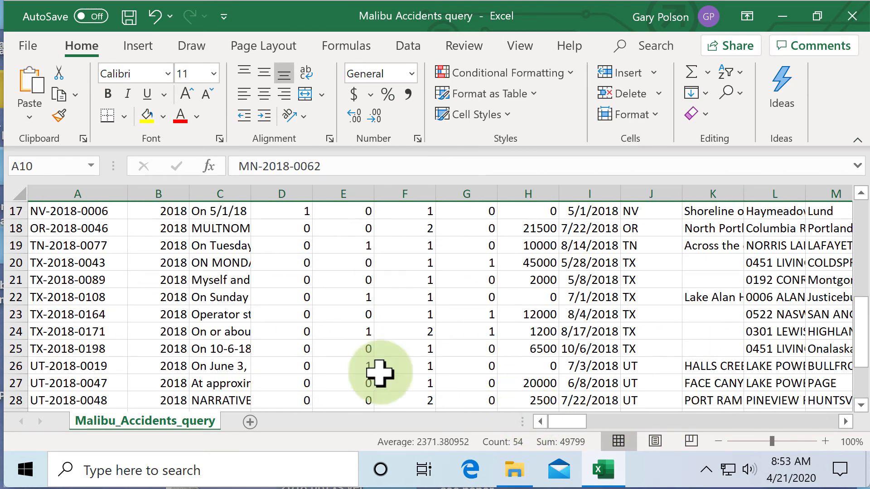
left_click(18, 210)
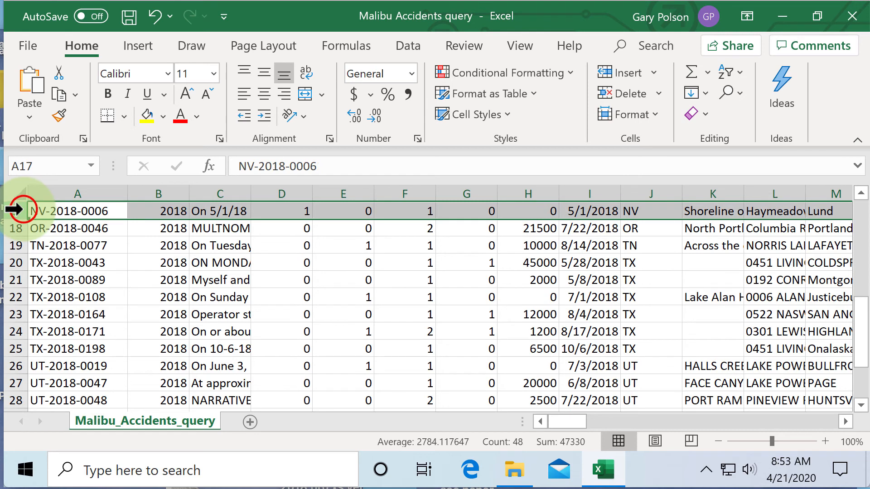
right_click(23, 211)
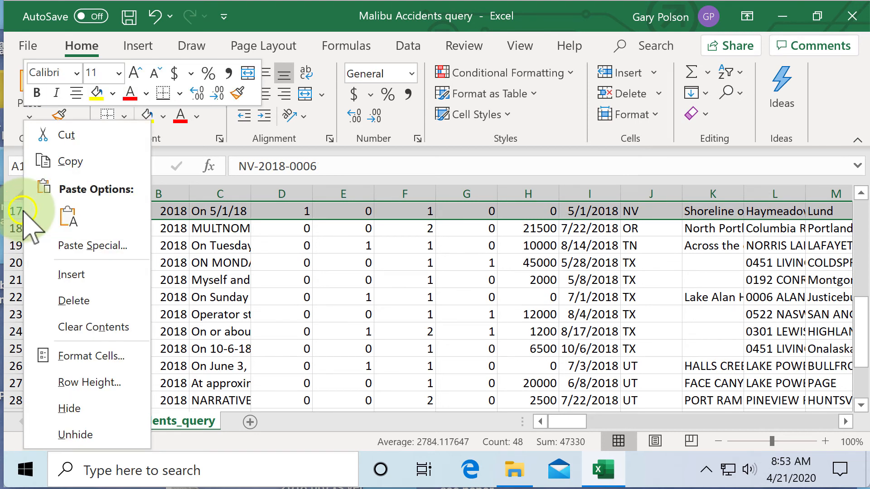
left_click(78, 300)
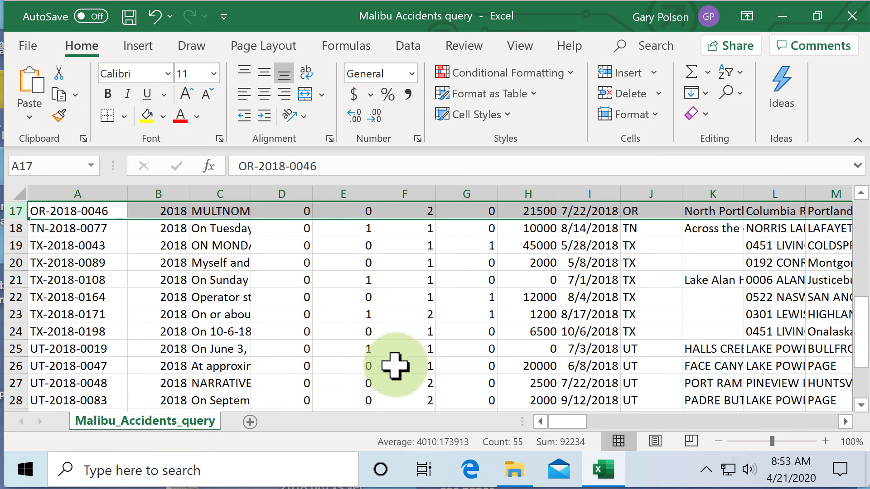
Step: Find the Stealth 12' record with the KPO HIN at the end of the list and delete its entire row 31, accident WI-2018-0105
left_click_drag(573, 423, 776, 431)
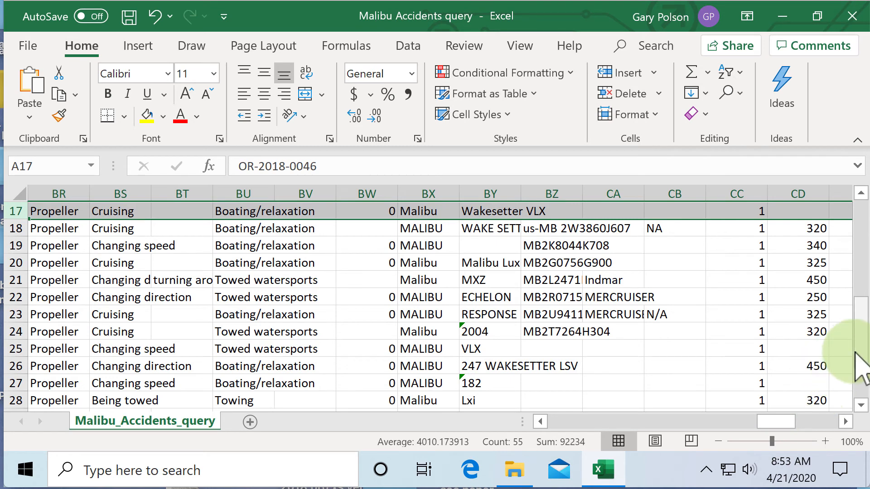
left_click_drag(857, 351, 858, 402)
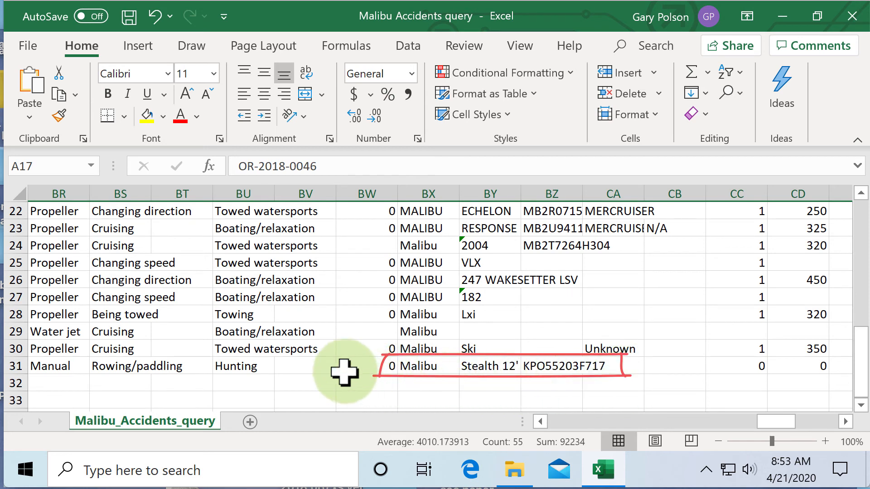
left_click(355, 364)
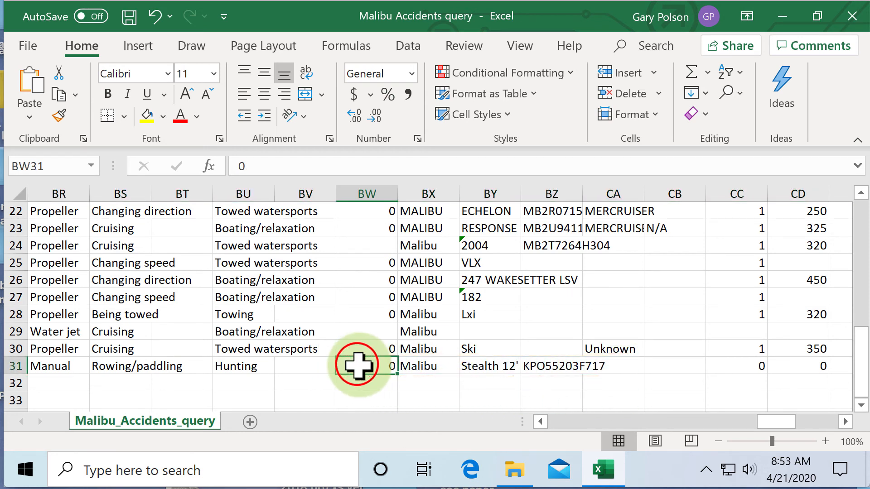
key("Left")
key("Left")
key("Left")
key("Left")
key("Left")
key("Left")
key("Left")
key("Left")
key("Left")
key("Left")
key("Left")
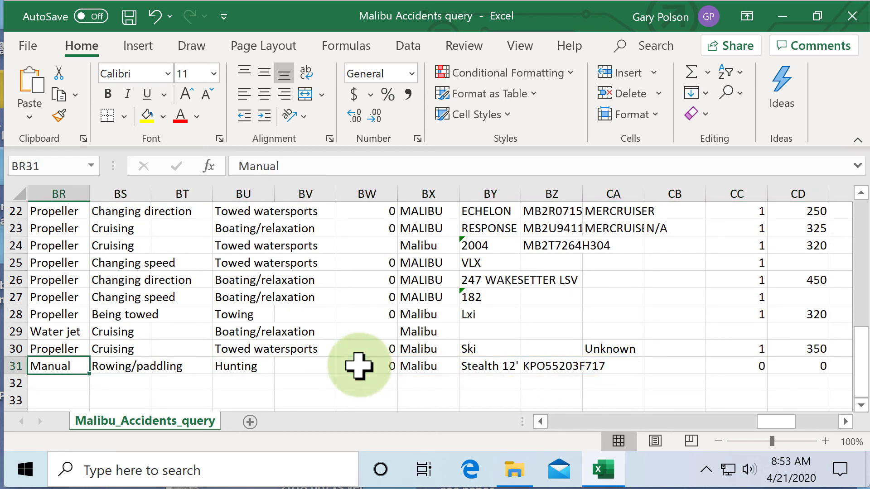
key("Left")
key("Left")
key("Left")
key("Left")
key("Left")
key("Left")
key("Left")
key("Left")
key("Left")
key("Left")
key("Left")
key("Left")
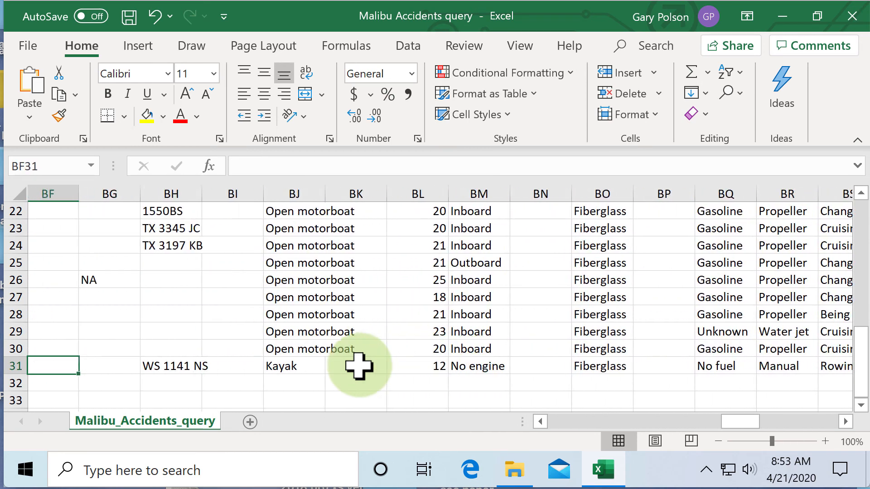
key("Left")
key("Left")
key("Left")
key("Left")
key("Left")
key("Left")
key("Left")
key("Left")
key("Left")
key("Left")
key("Left")
key("Left")
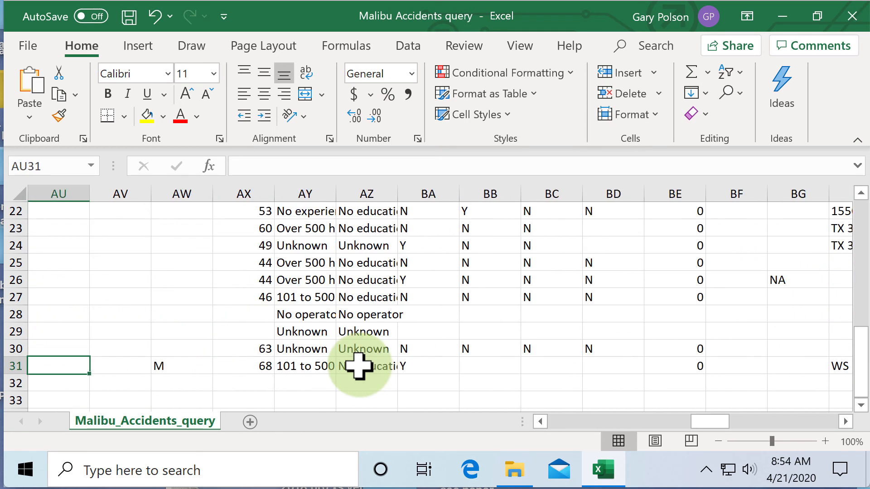
key("Left")
key("Left")
key("Left")
key("Left")
key("Left")
key("Left")
key("Left")
key("Left")
key("Left")
key("Left")
key("Left")
key("Left")
key("Left")
key("Left")
key("Left")
key("Left")
key("Left")
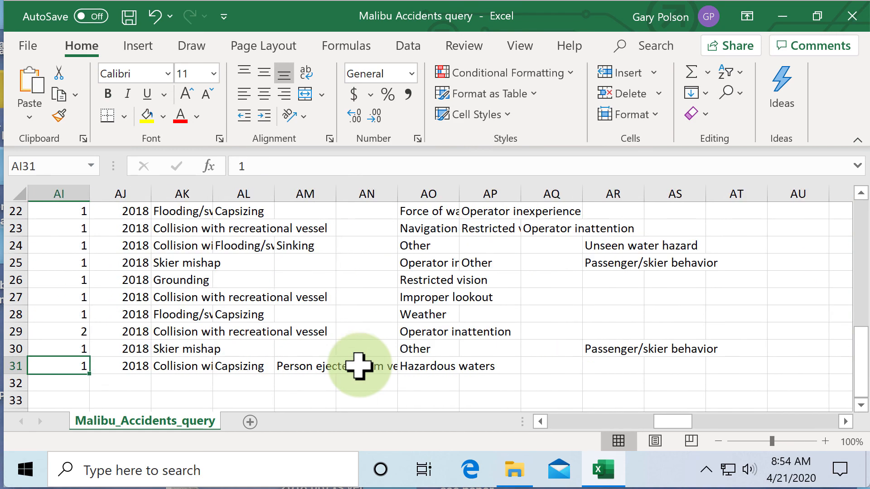
key("Left")
key("Left")
key("Left")
key("Left")
key("Left")
key("Left")
key("Left")
key("Left")
key("Left")
key("Left")
key("Left")
key("Left")
key("Left")
key("Left")
key("Left")
key("Left")
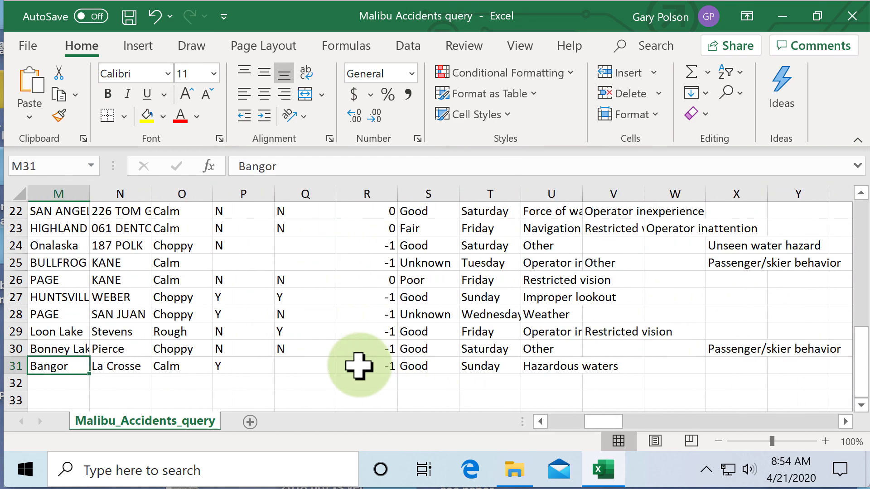
key("Left")
key("Left")
key("Left")
key("Left")
key("Left")
key("Left")
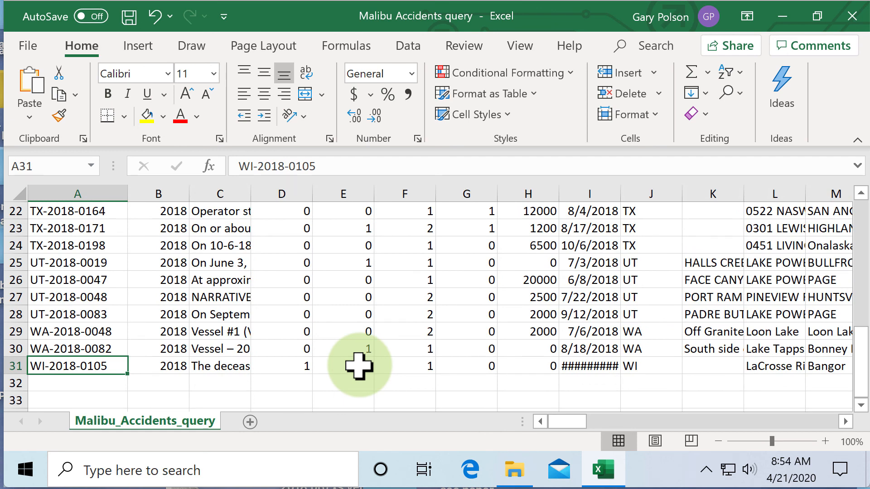
right_click(16, 366)
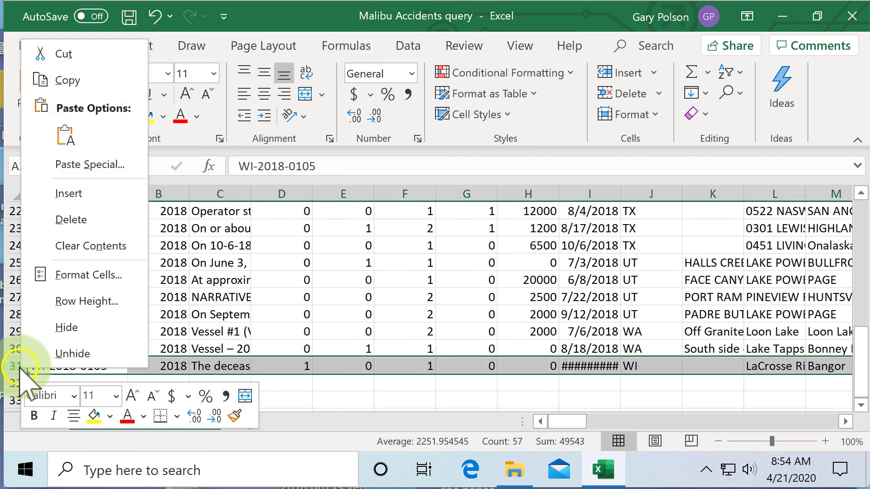
left_click(68, 219)
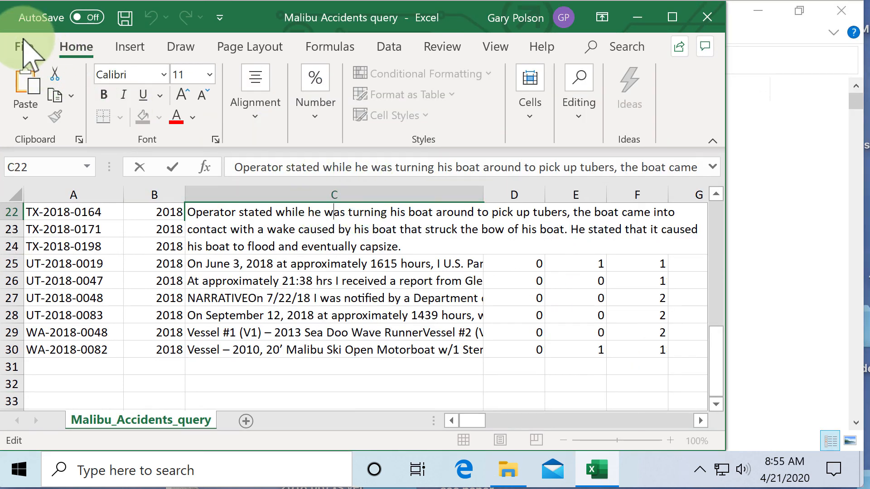
Step: Close the Malibu Accidents query workbook and save the changes to it
left_click(22, 48)
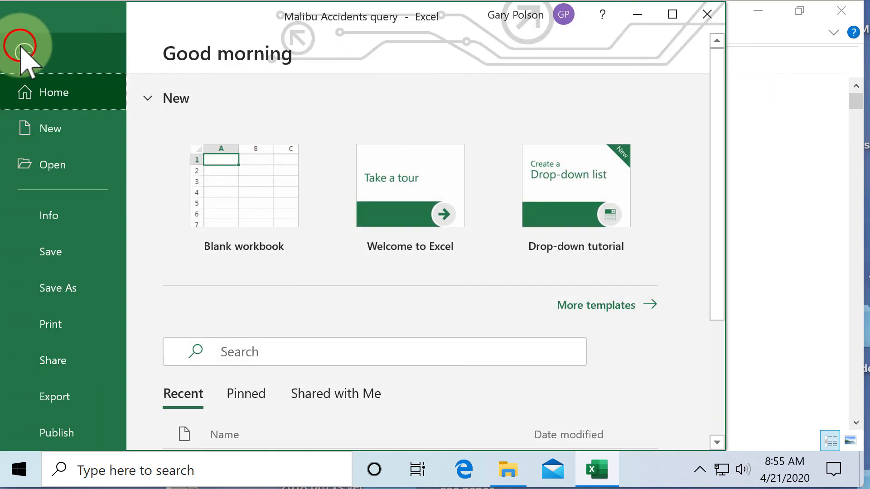
left_click(708, 14)
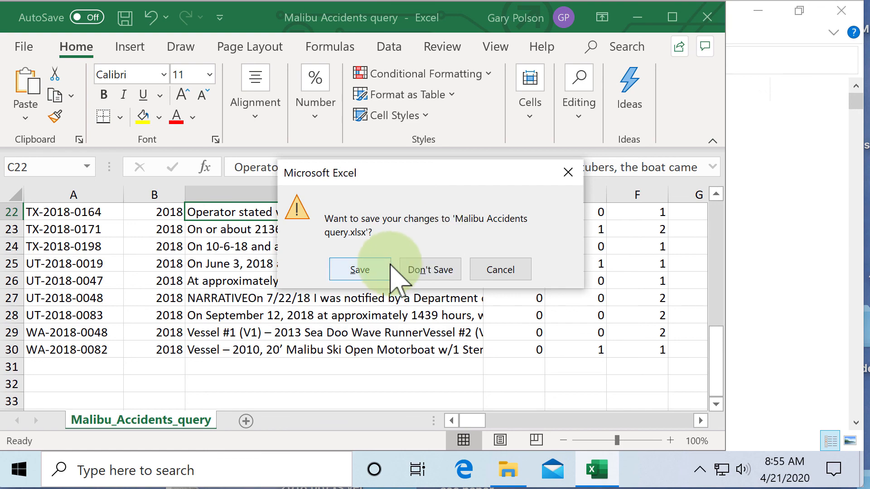
left_click(364, 269)
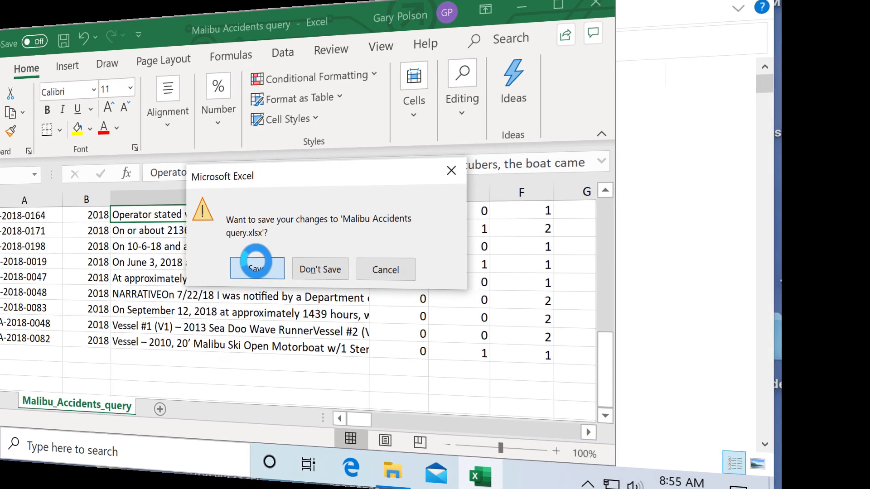